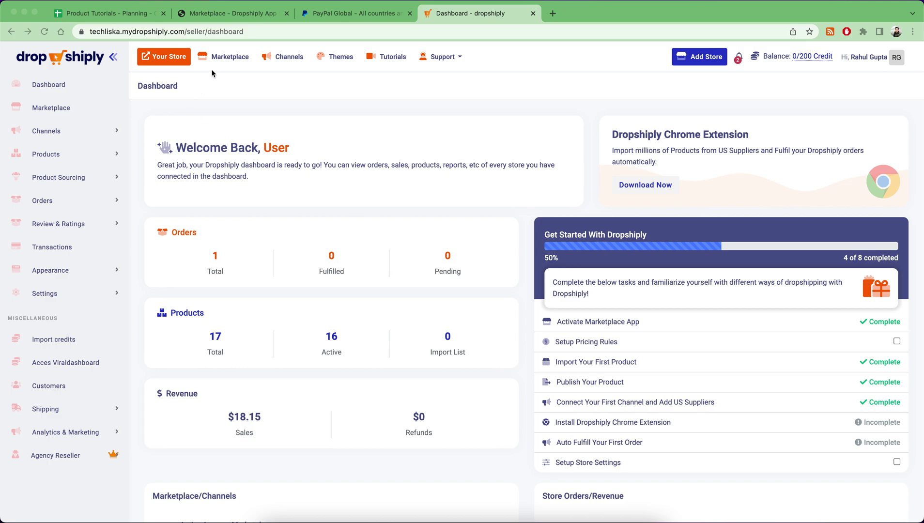
Go from the seller dashboard to the Dropshiply Marketplace
left_click(56, 107)
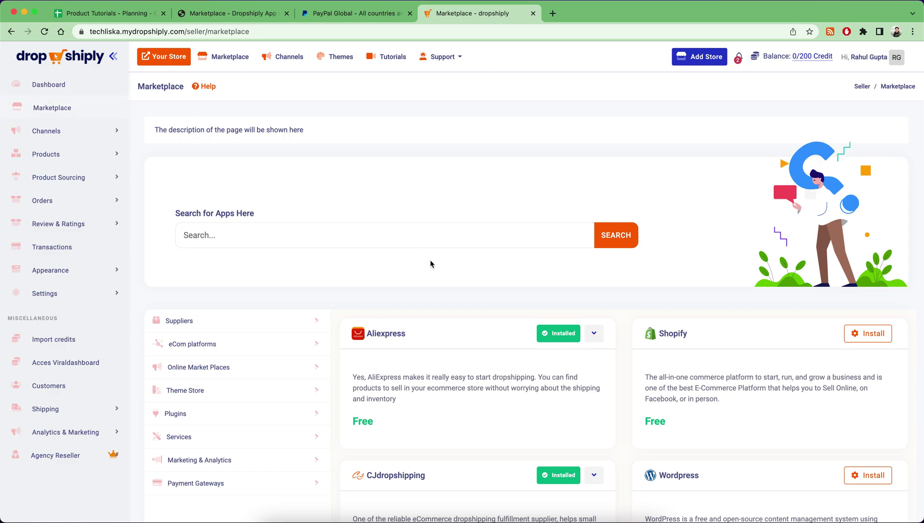
scroll(430, 260, "down", 3)
scroll(430, 260, "down", 1)
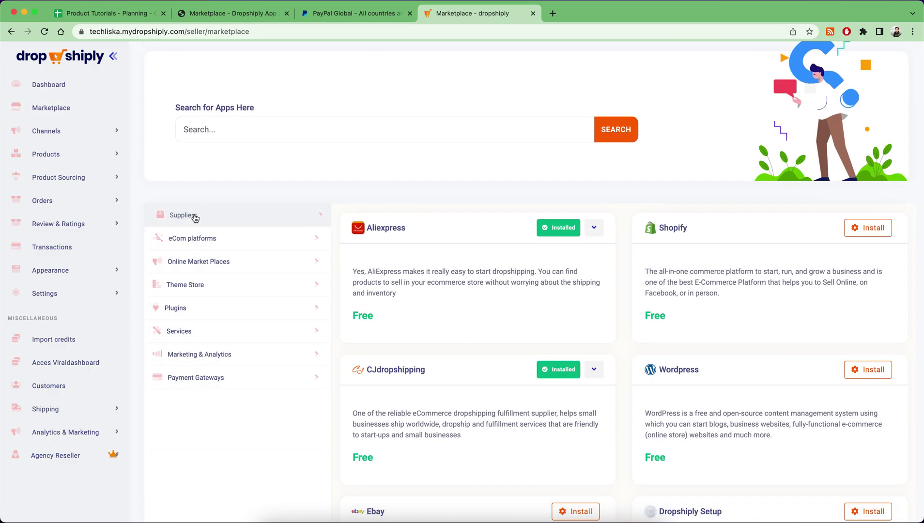
Install Hot Products from the Suppliers category and check it under Product Sourcing
left_click(211, 218)
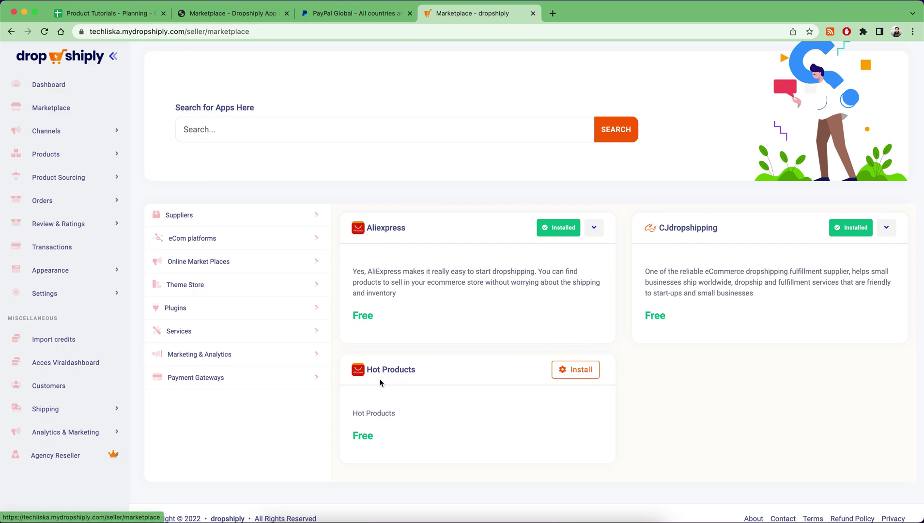
left_click(581, 369)
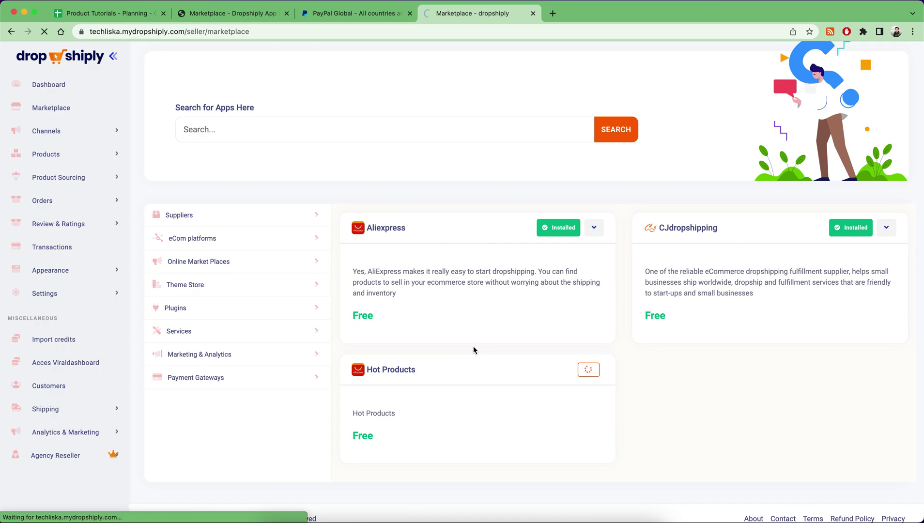
left_click(113, 181)
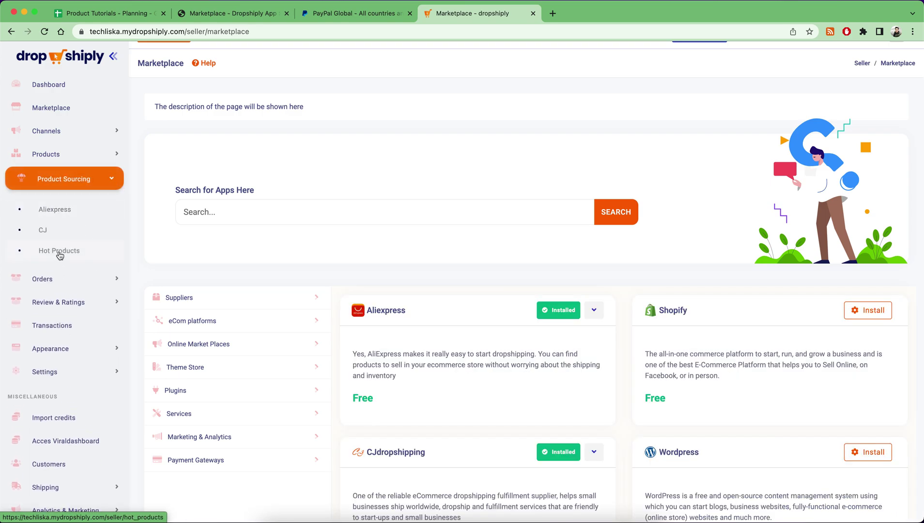
left_click(113, 179)
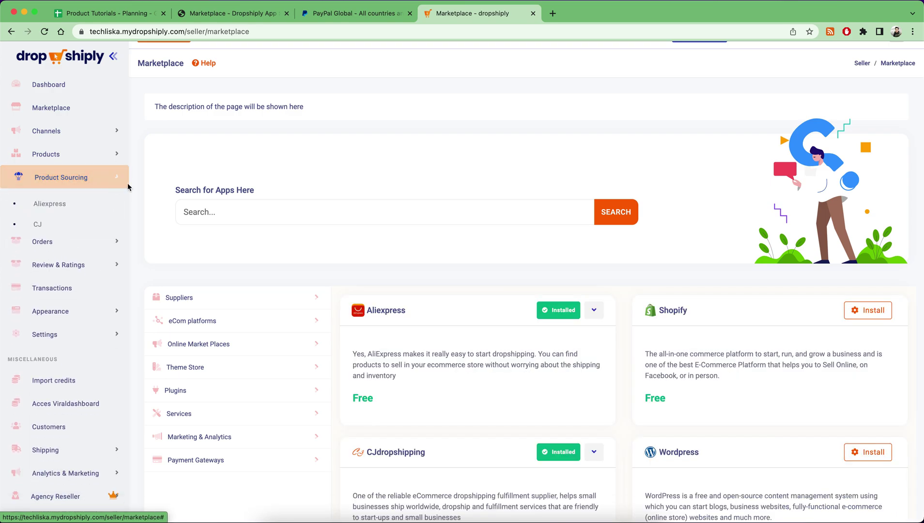
scroll(230, 354, "down", 1)
Install the PayPal app from Payment Gateways and reload that listing
left_click(198, 370)
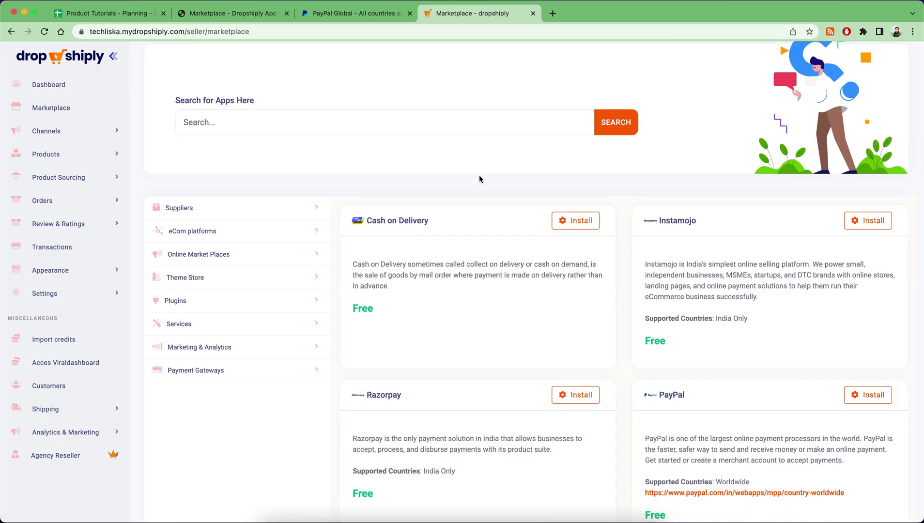
scroll(553, 258, "down", 1)
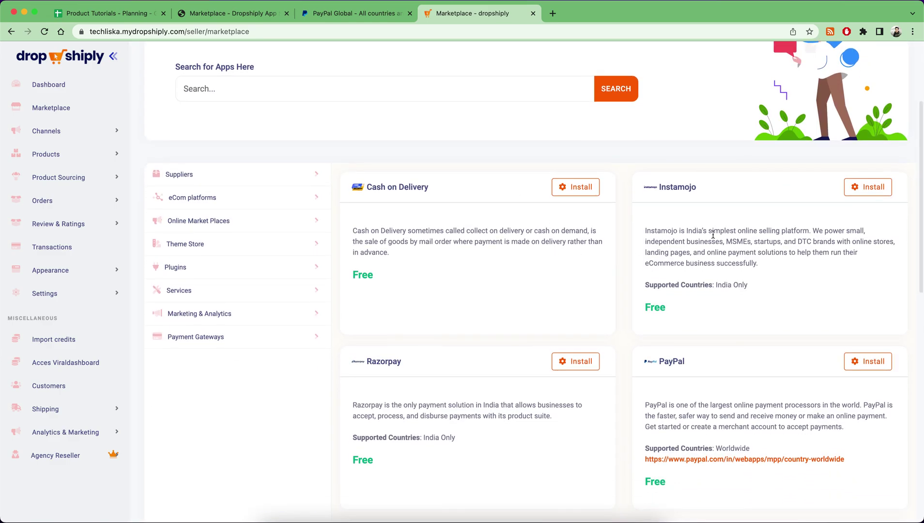
scroll(712, 235, "down", 1)
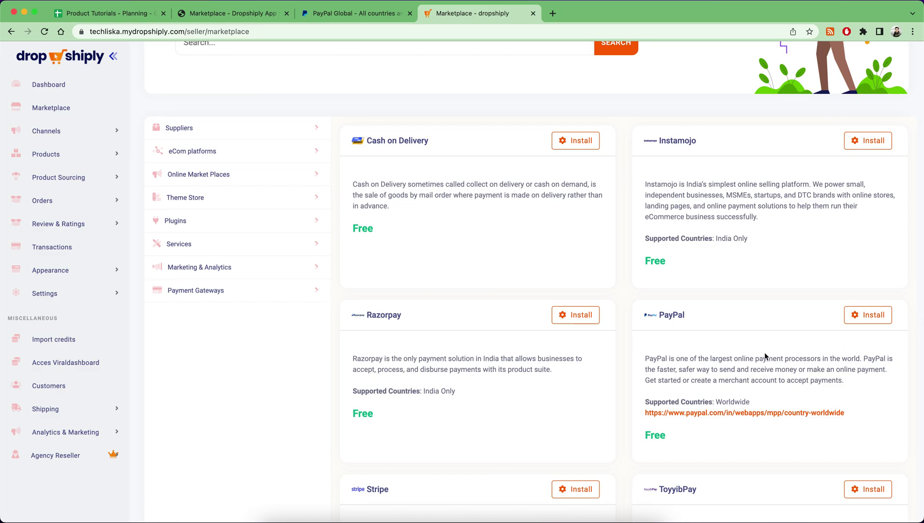
scroll(568, 375, "down", 3)
scroll(722, 325, "down", 3)
scroll(797, 340, "down", 3)
scroll(809, 344, "down", 2)
scroll(585, 320, "up", 3)
scroll(586, 320, "up", 3)
scroll(585, 320, "up", 2)
scroll(585, 219, "up", 1)
scroll(728, 254, "up", 1)
scroll(727, 254, "down", 1)
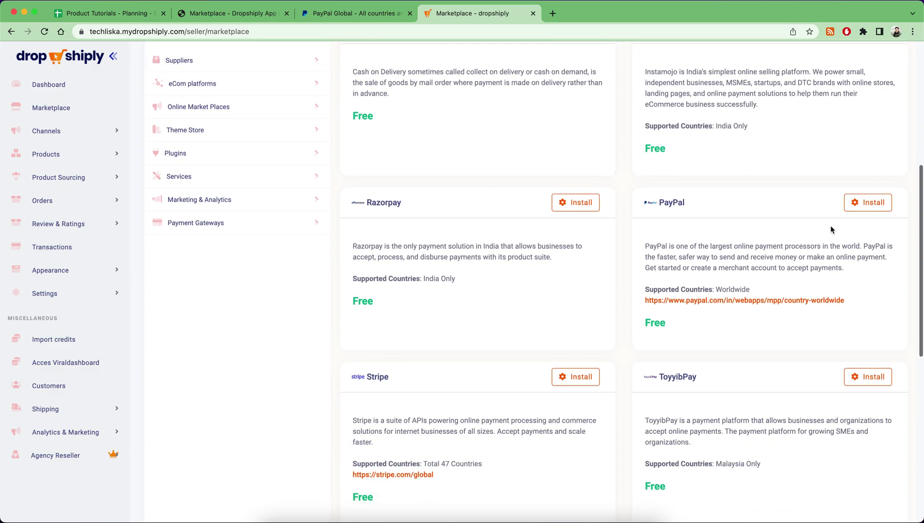
left_click(878, 206)
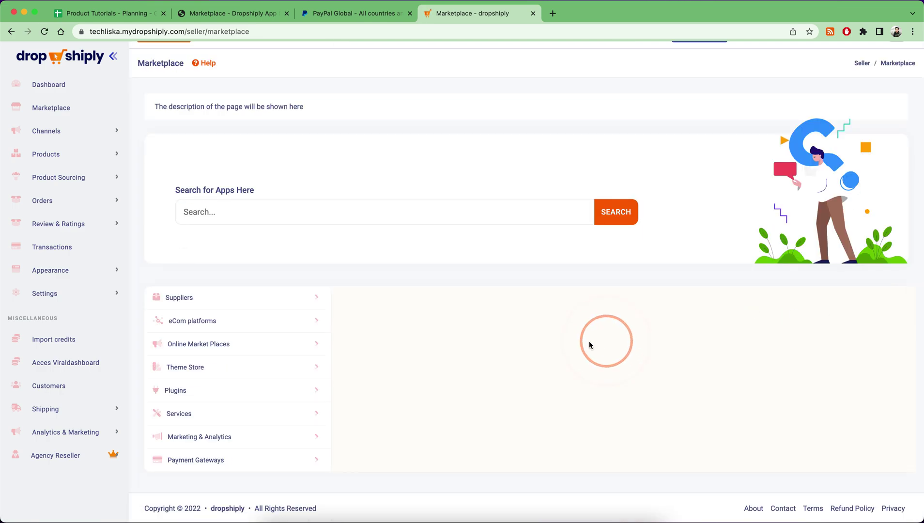
left_click(223, 463)
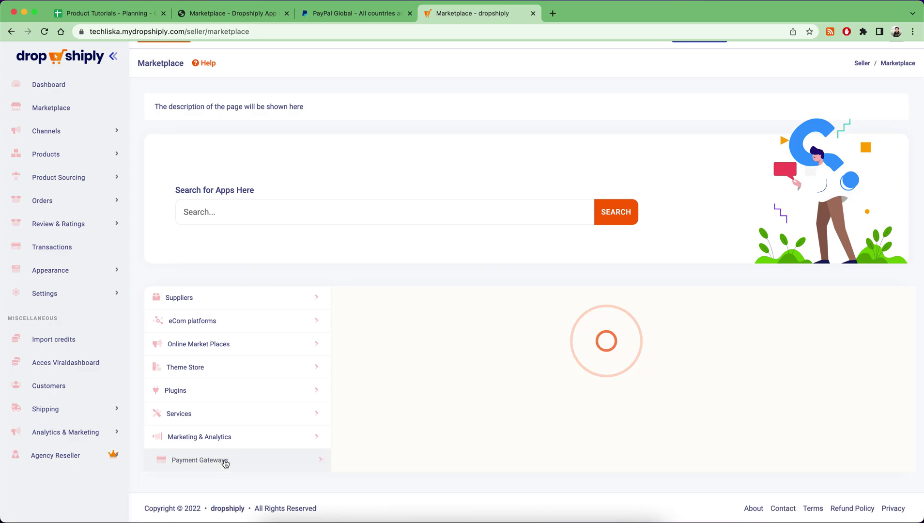
scroll(626, 319, "down", 3)
scroll(625, 319, "down", 3)
scroll(625, 319, "down", 2)
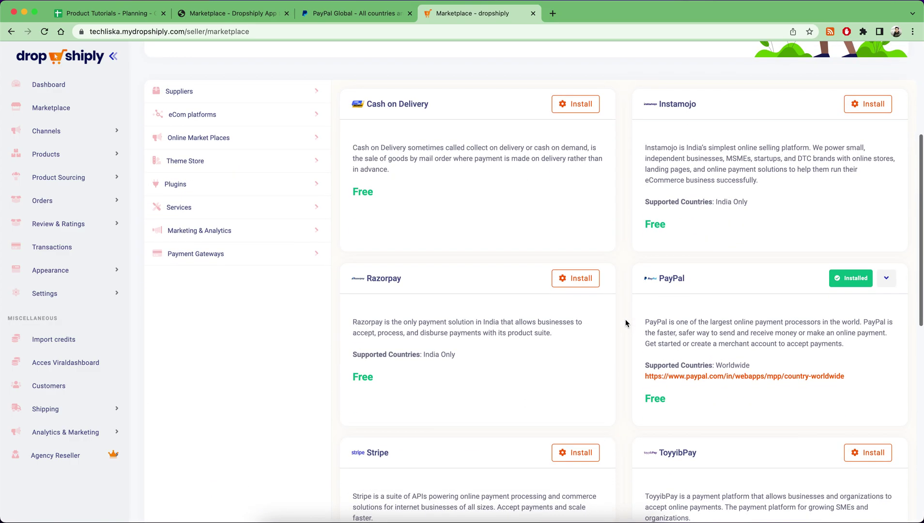
scroll(657, 258, "down", 3)
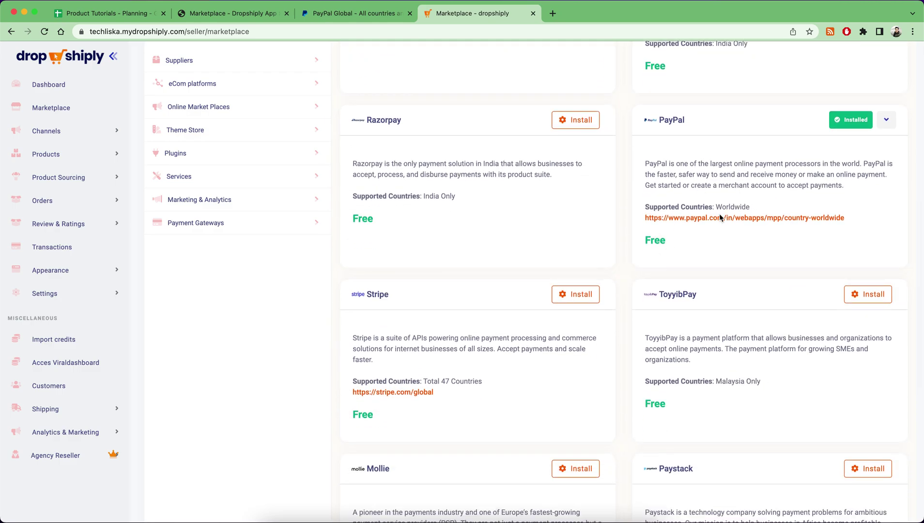
scroll(563, 230, "down", 3)
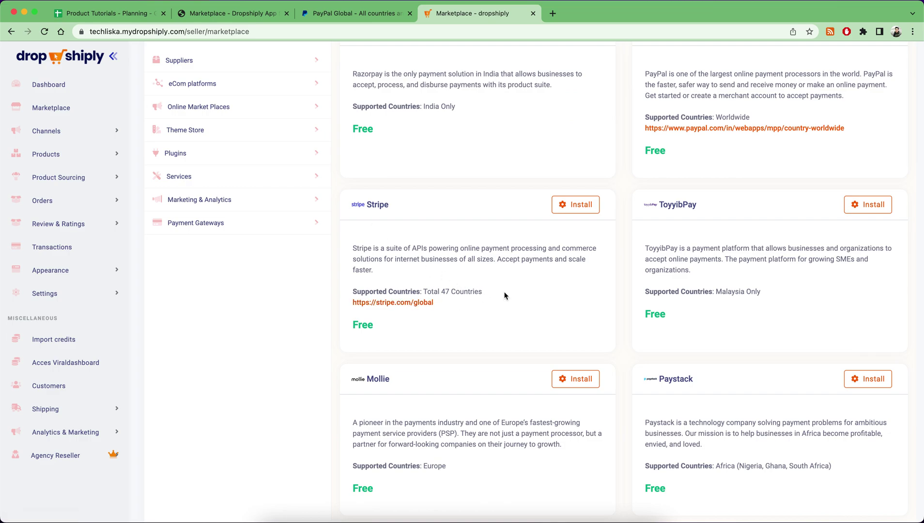
scroll(675, 237, "up", 1)
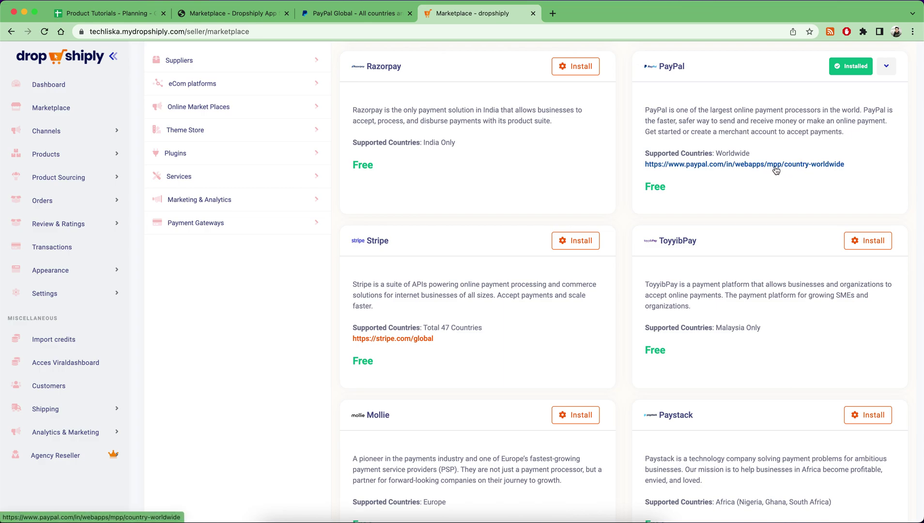
scroll(757, 247, "down", 3)
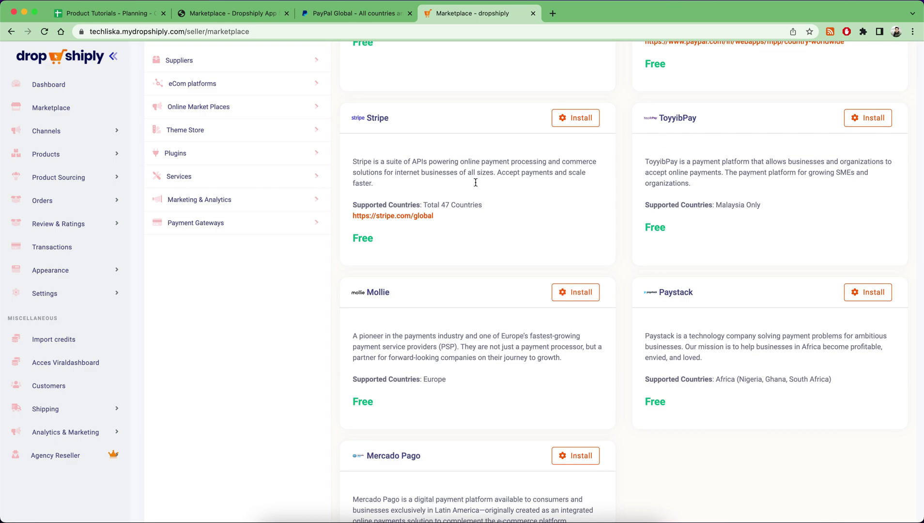
scroll(423, 262, "up", 3)
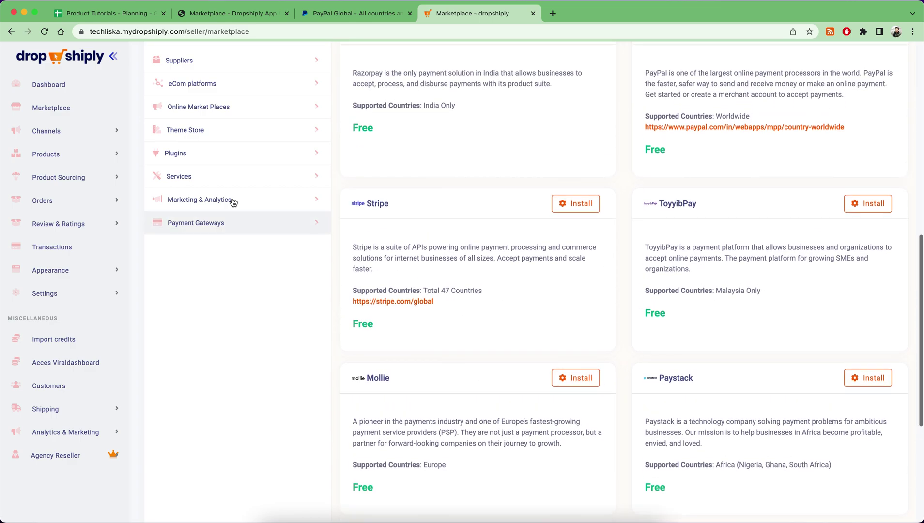
After confirming PayPal shows Installed, switch the marketplace to the Services category
left_click(182, 176)
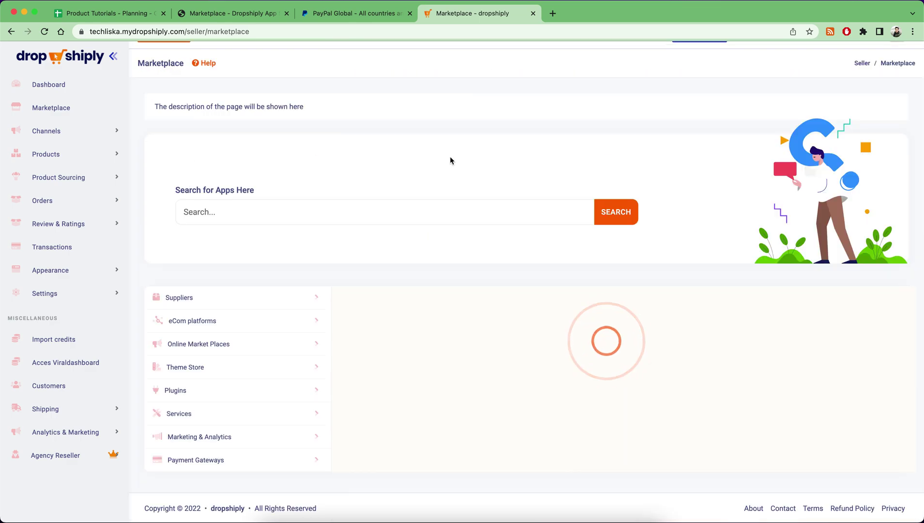
scroll(548, 203, "up", 3)
scroll(496, 186, "up", 2)
scroll(497, 187, "up", 3)
scroll(483, 173, "up", 2)
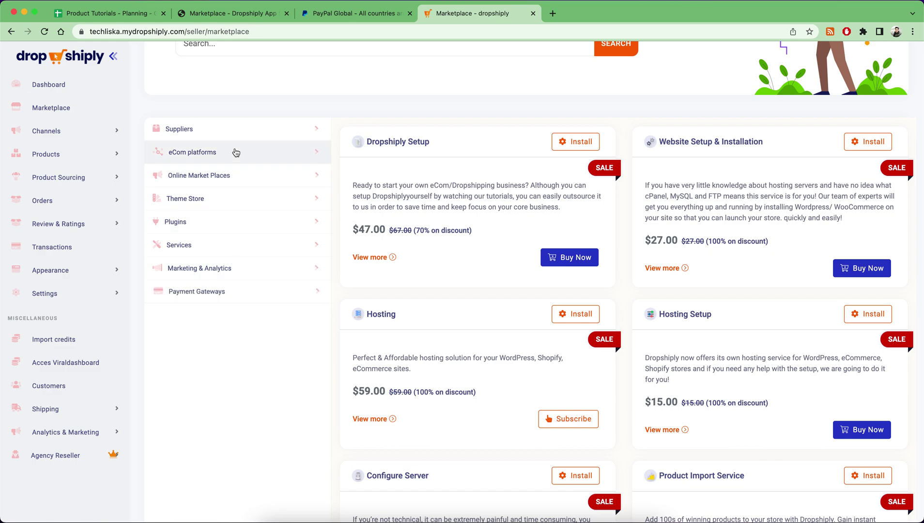
scroll(285, 153, "up", 2)
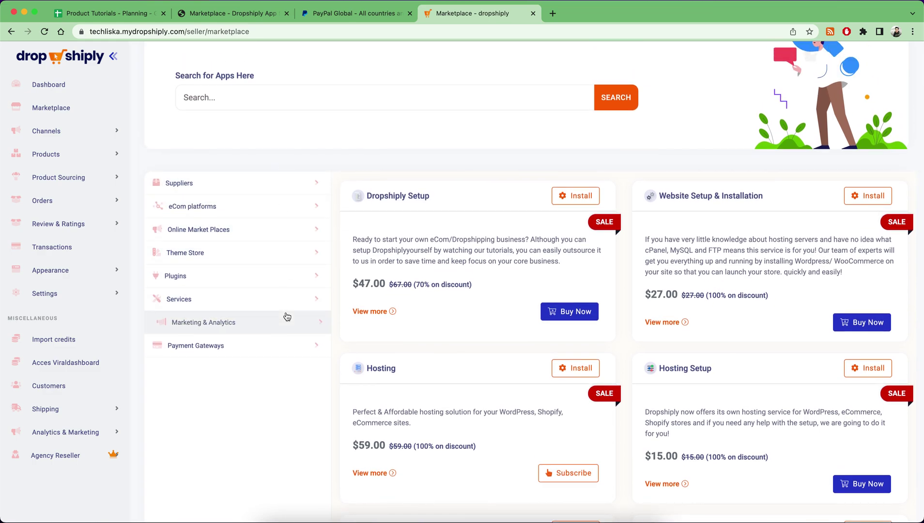